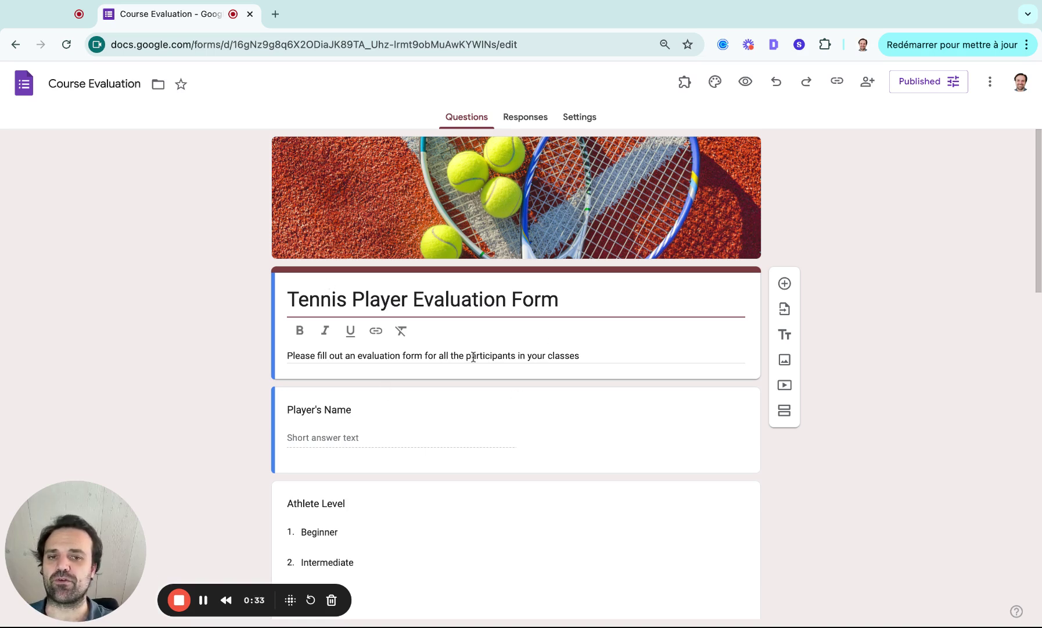
Review the Athlete Level question's choices and the rating grid's rows and columns.
scroll(473, 356, down, 3)
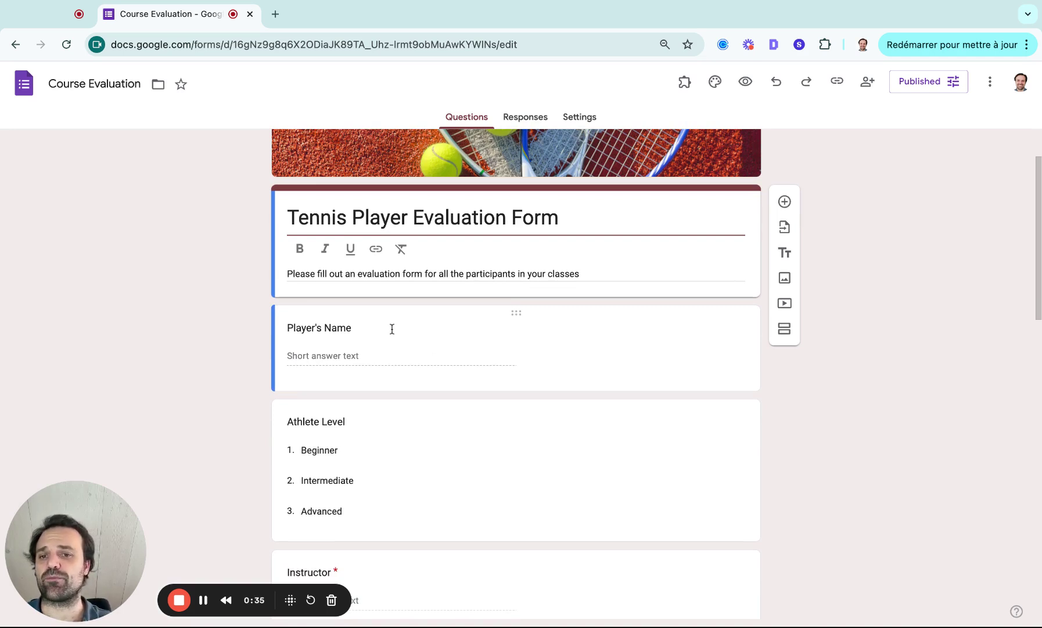
scroll(372, 331, down, 3)
click(496, 332)
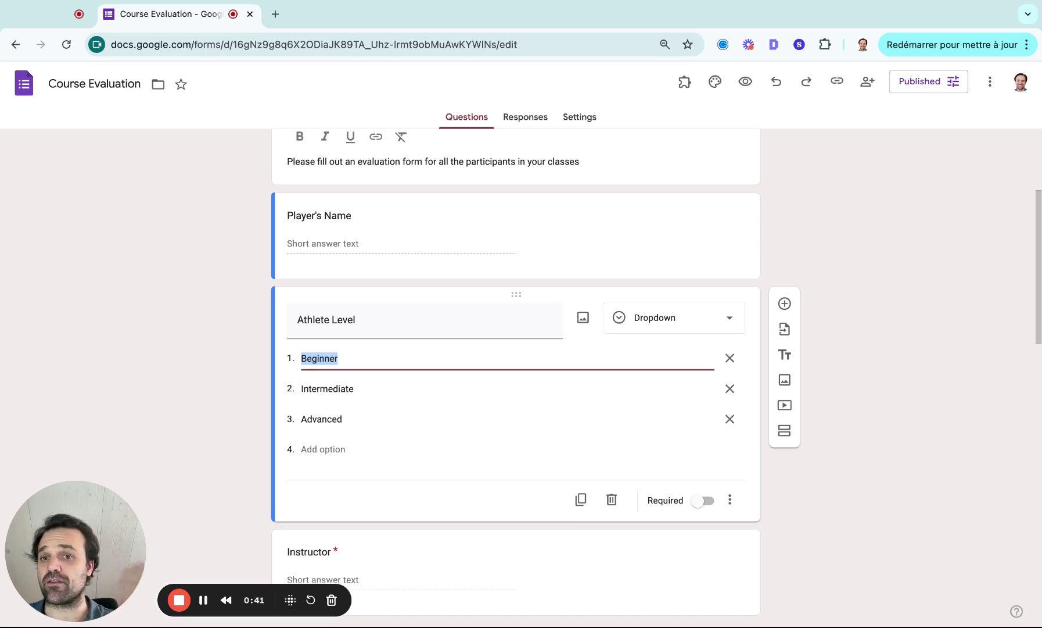
scroll(617, 298, down, 5)
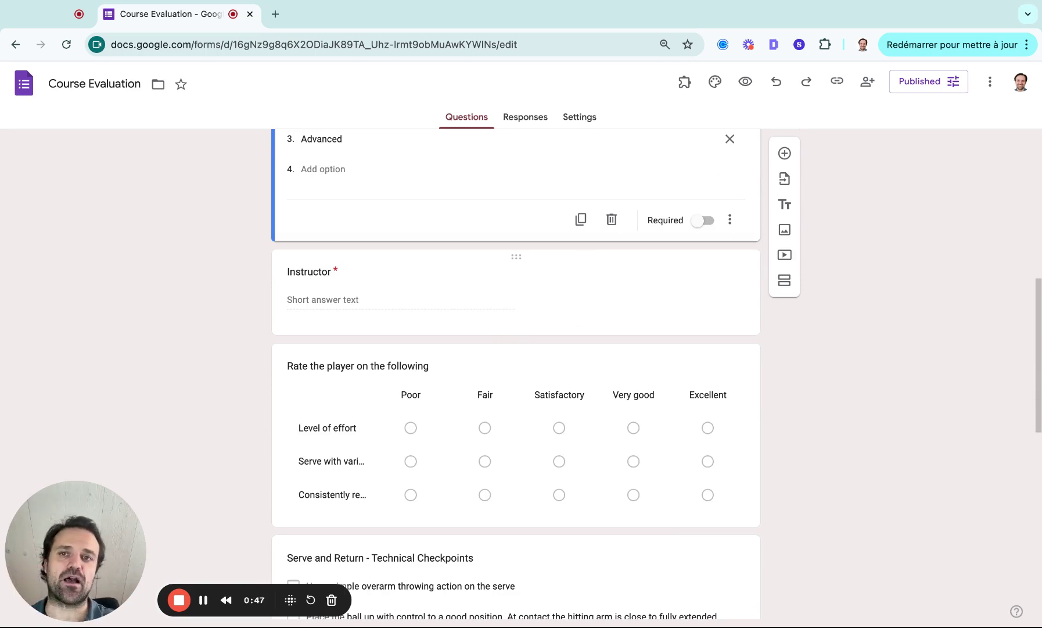
scroll(449, 238, up, 5)
scroll(403, 424, down, 5)
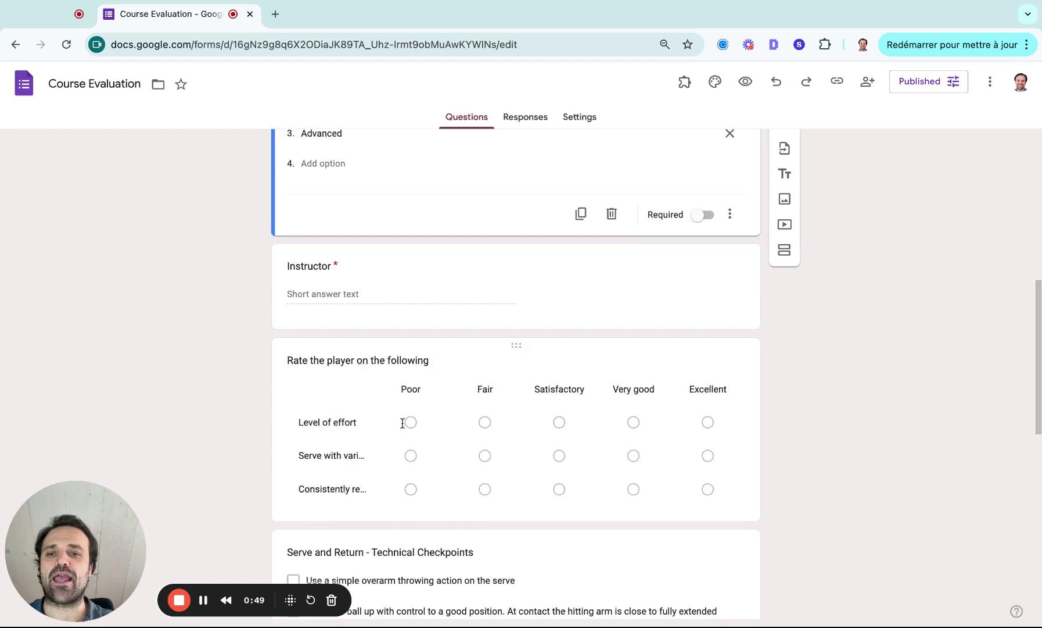
scroll(403, 423, down, 2)
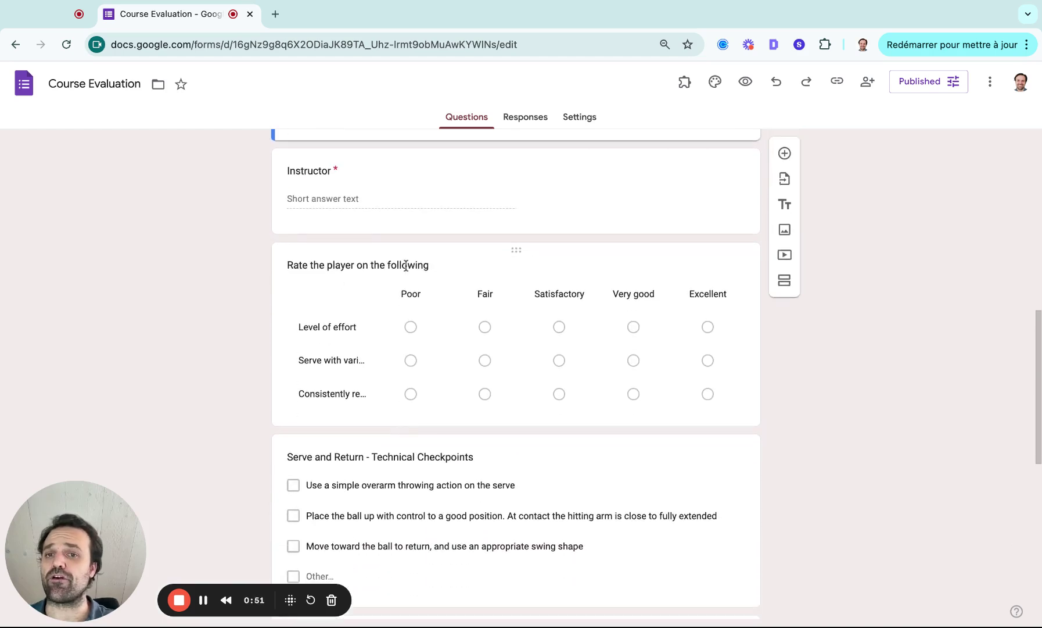
click(639, 269)
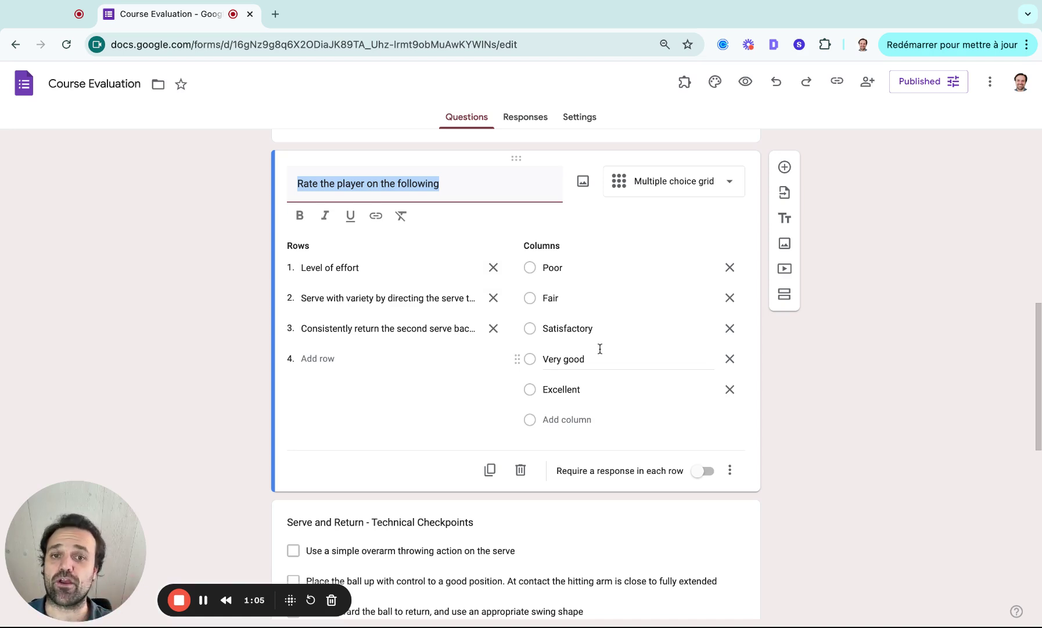
click(800, 441)
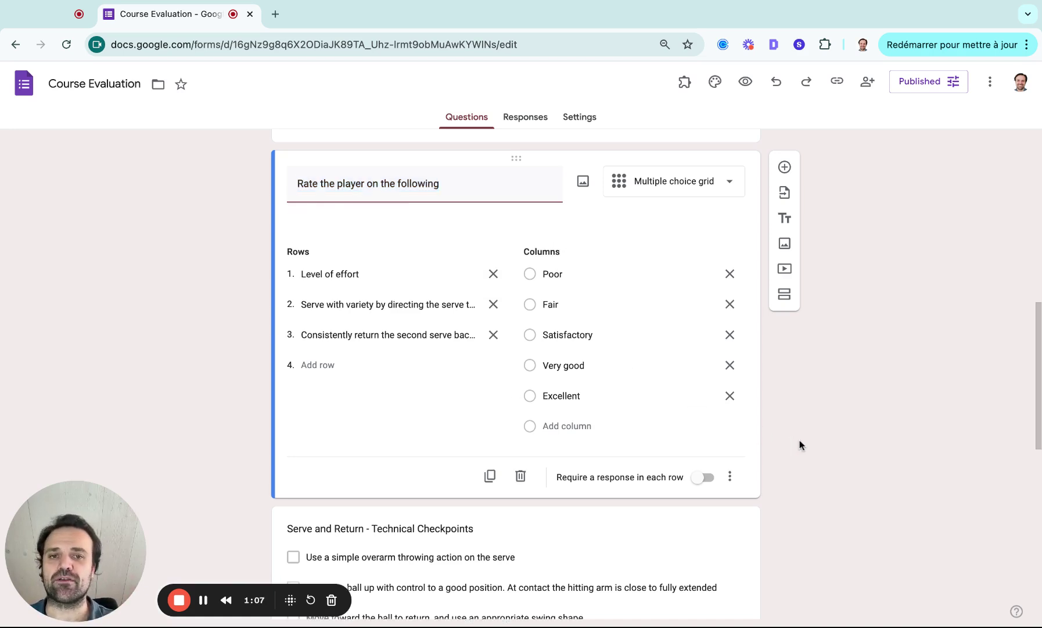
Review the Serve and Return checkbox question and keep Overall contribution as a Rating question.
scroll(790, 442, down, 3)
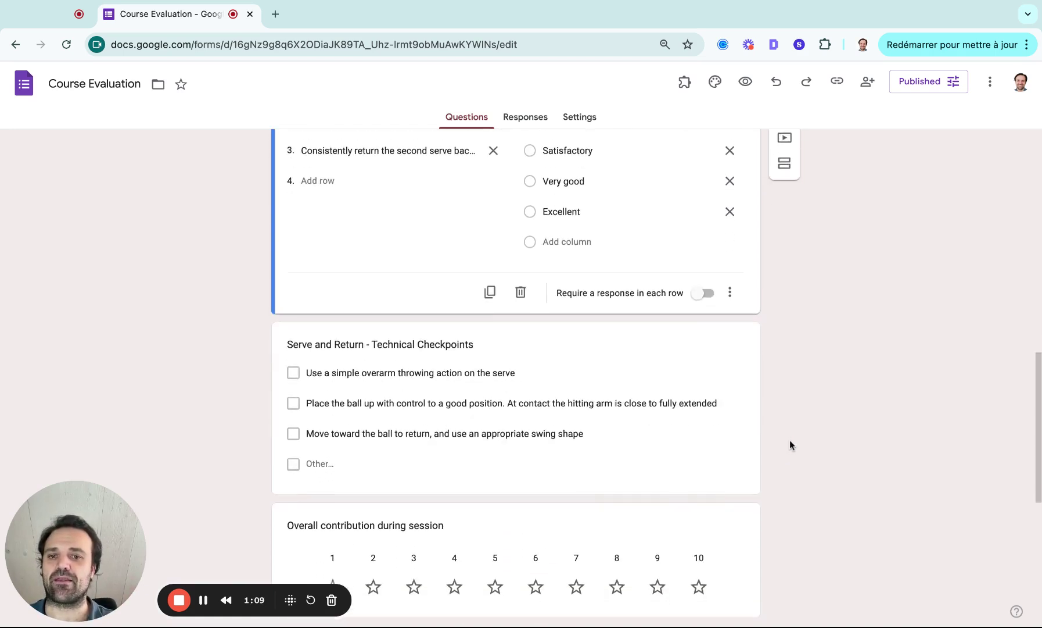
click(657, 353)
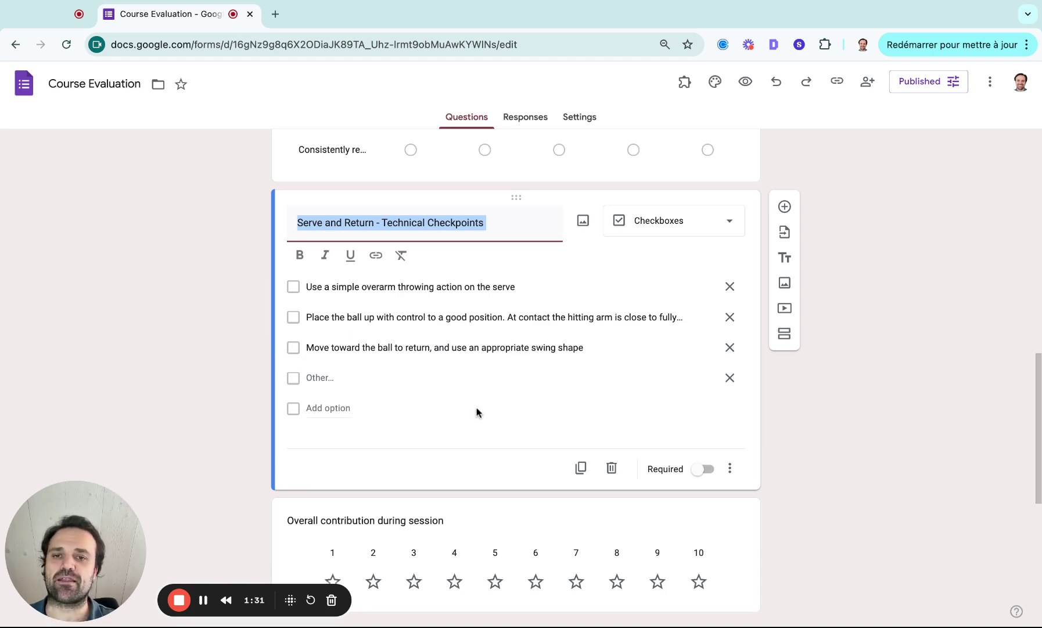
scroll(477, 411, down, 3)
scroll(477, 411, down, 3)
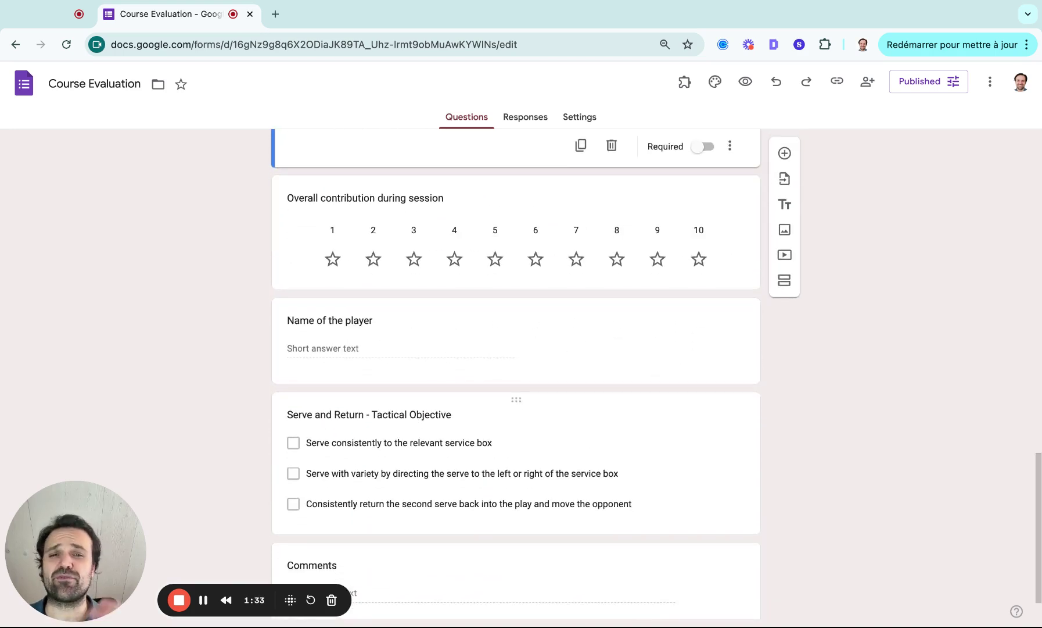
click(689, 198)
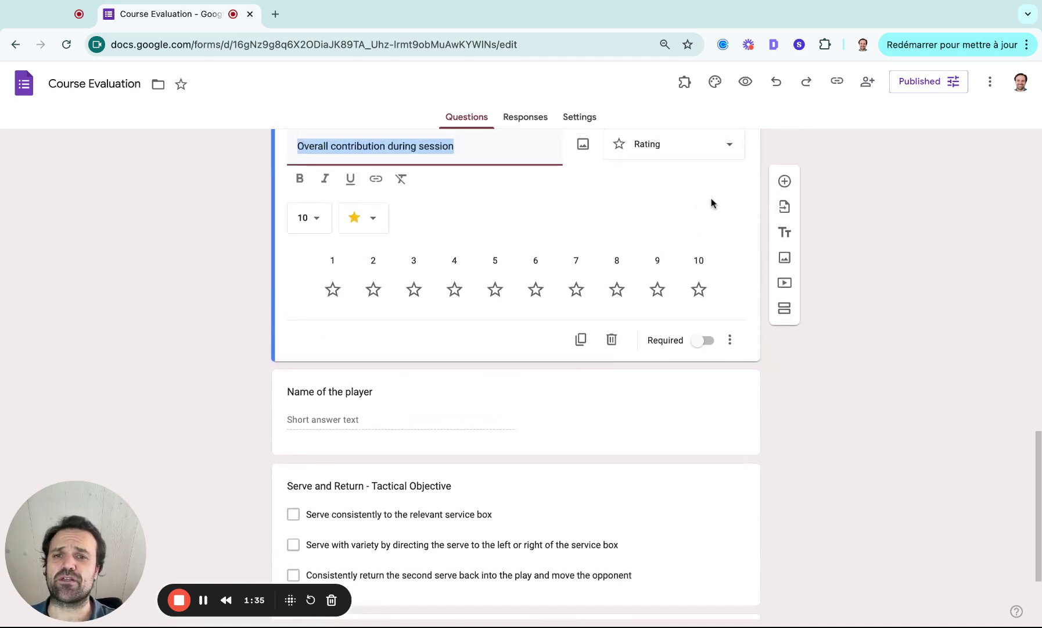
click(724, 193)
click(824, 249)
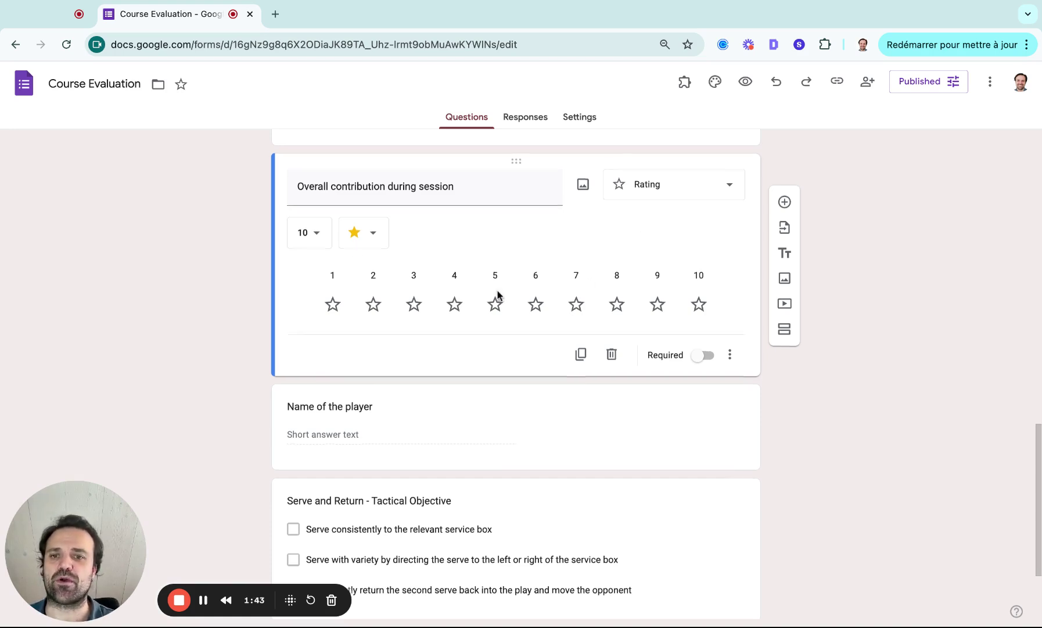
Delete the Name of the player question, then return to the top of the form.
scroll(498, 295, down, 3)
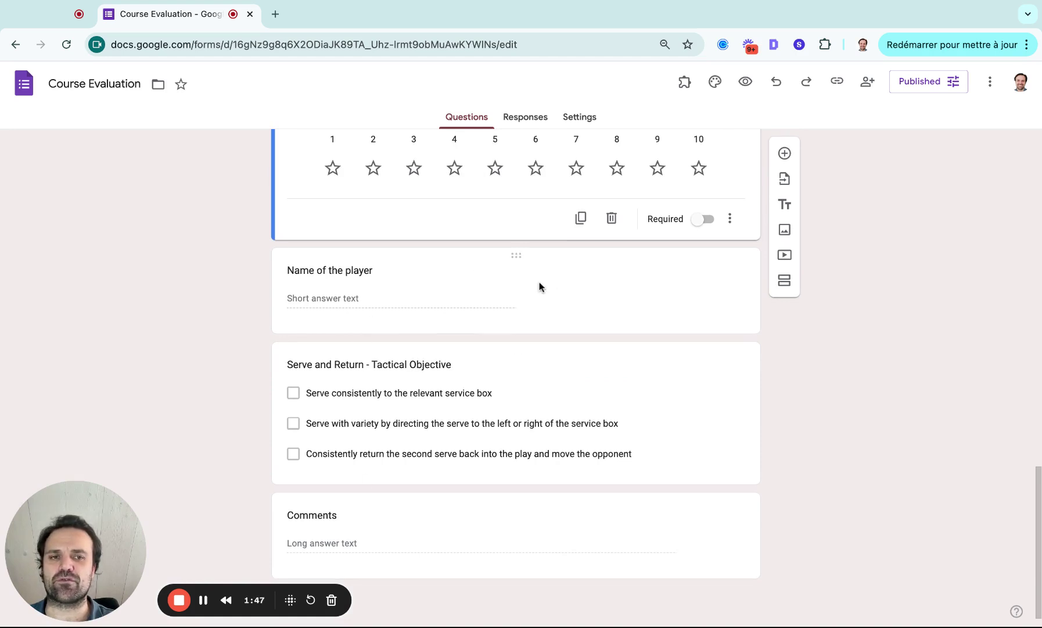
click(566, 297)
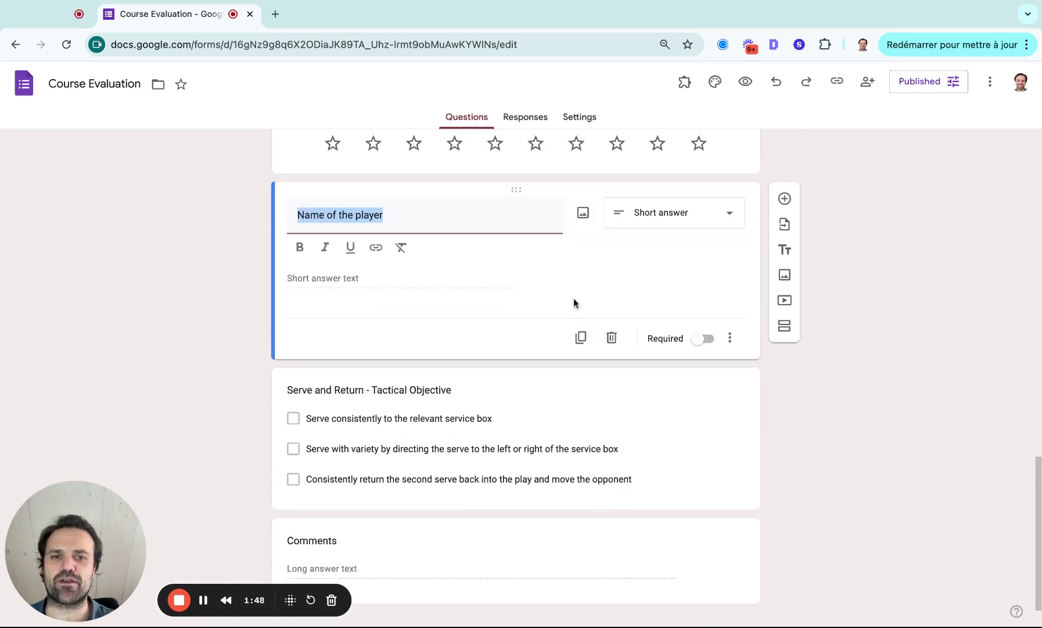
click(613, 338)
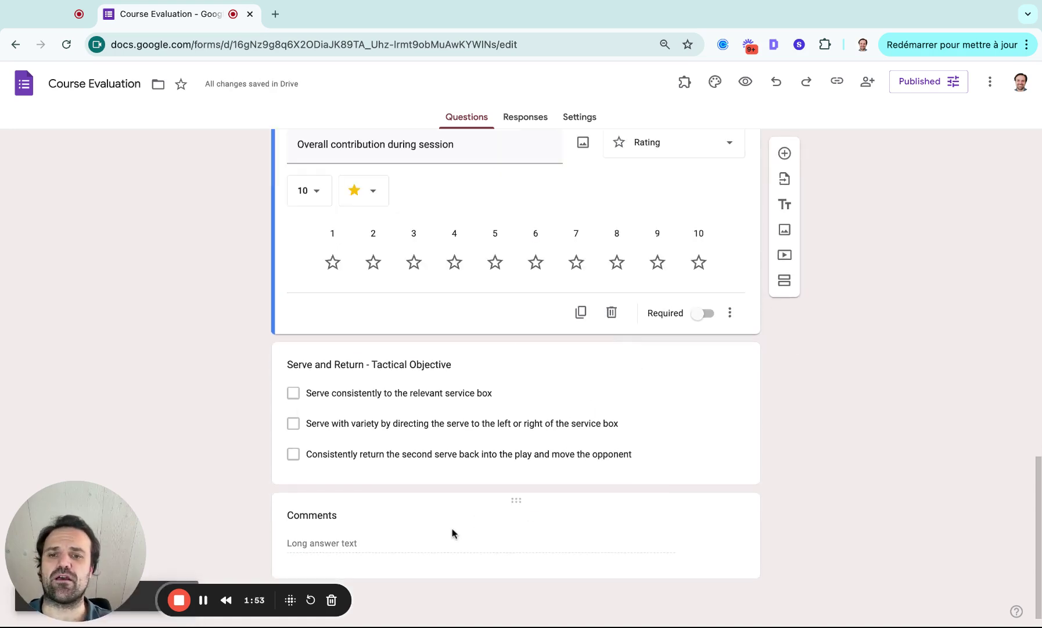
scroll(427, 515, up, 20)
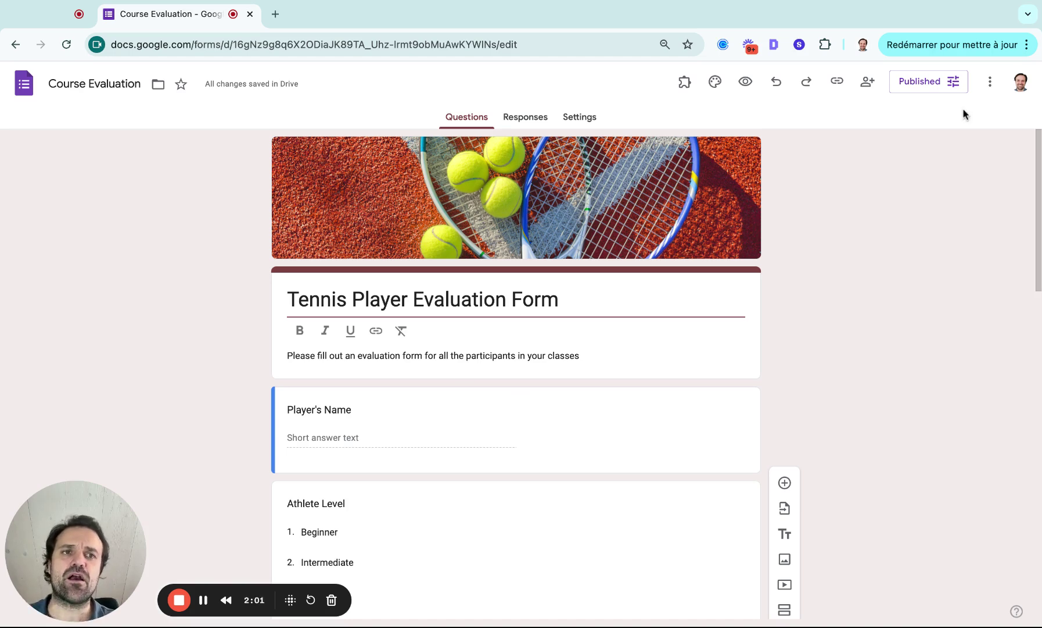
Copy the responder link from the Published options and open a new browser tab.
click(912, 92)
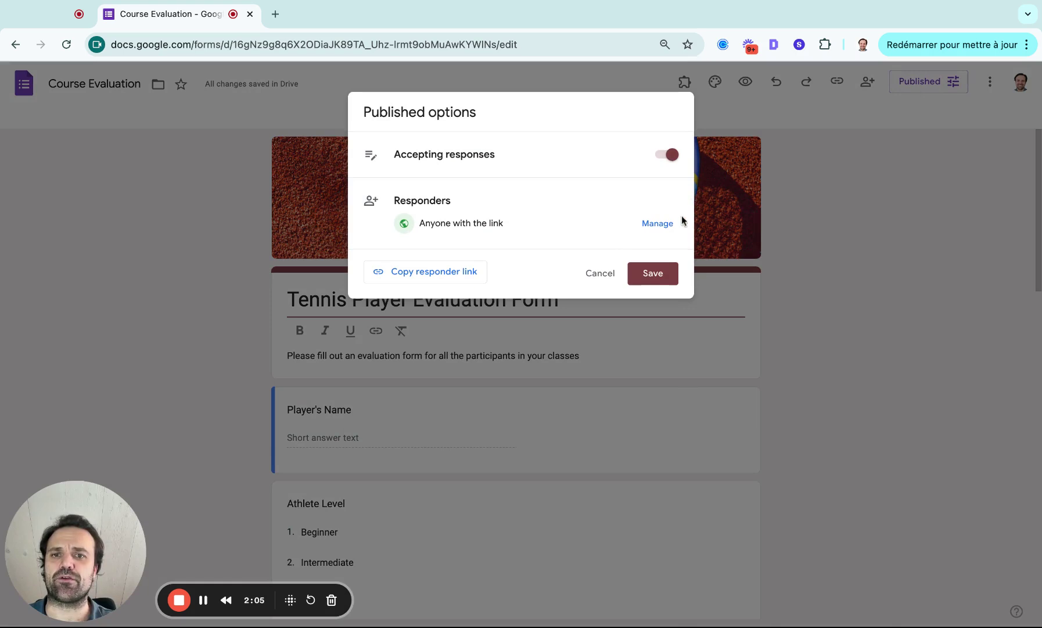
click(446, 271)
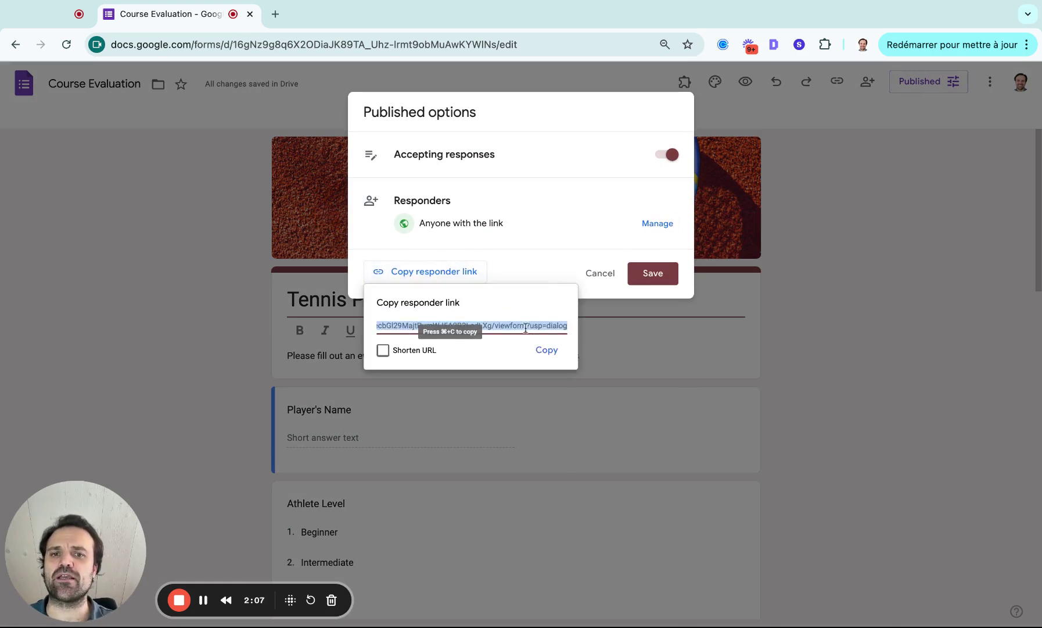
click(547, 351)
click(276, 14)
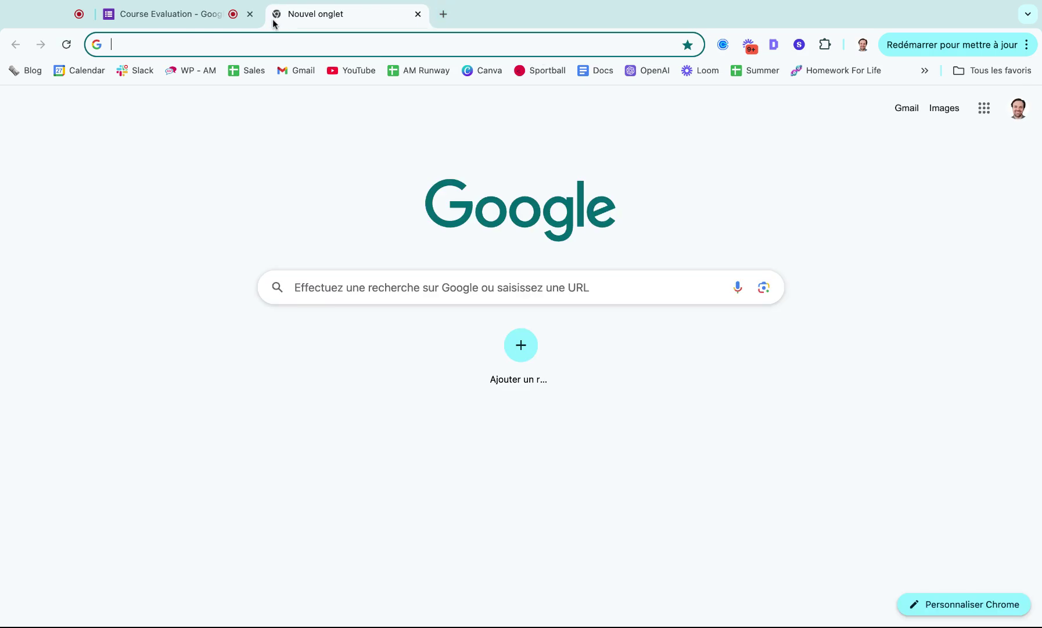
Load the live form, then enter the player's name, Intermediate level, and the instructor's name.
key(ctrl+v)
key(Return)
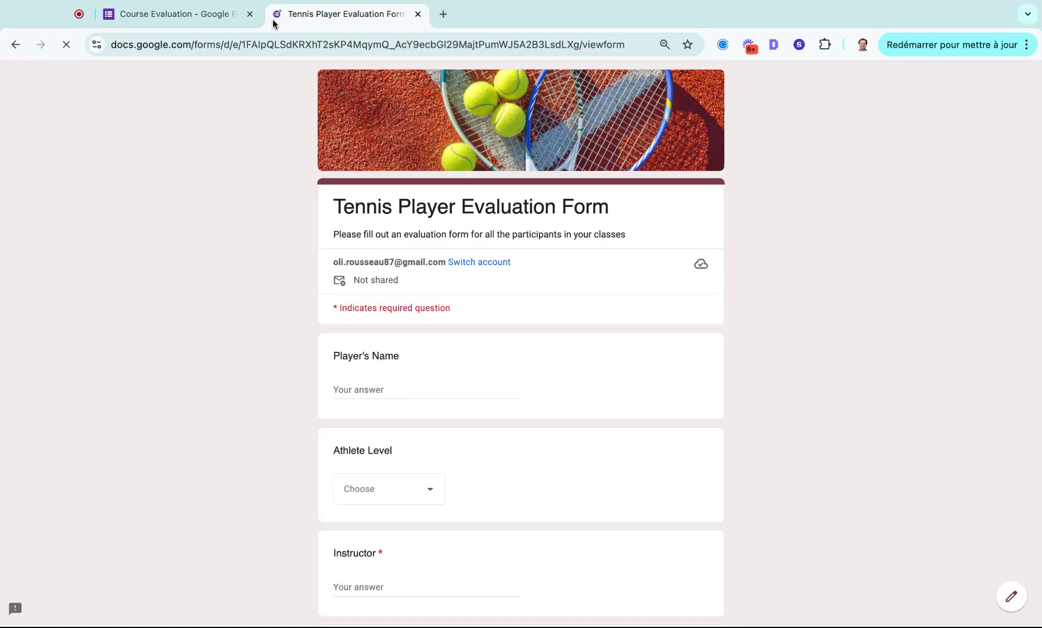
click(373, 388)
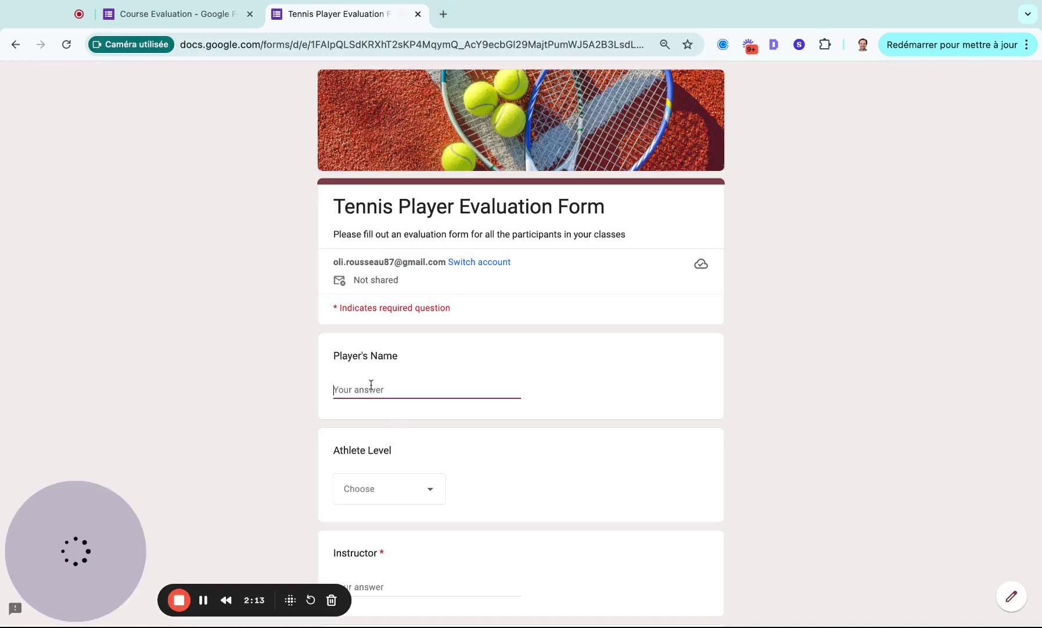
text(Tim)
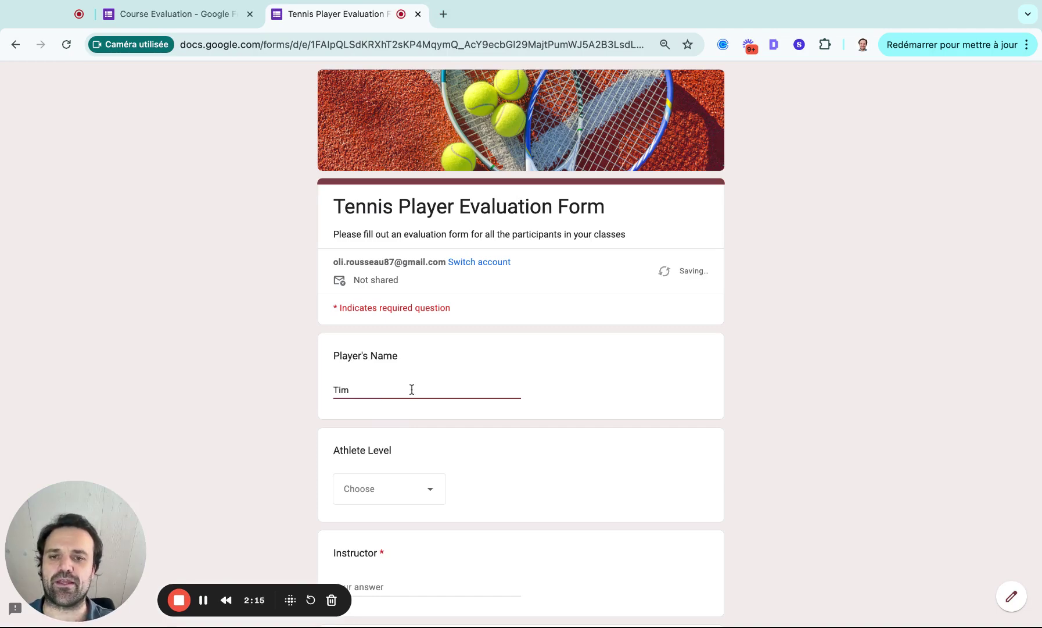
scroll(411, 388, down, 3)
click(381, 395)
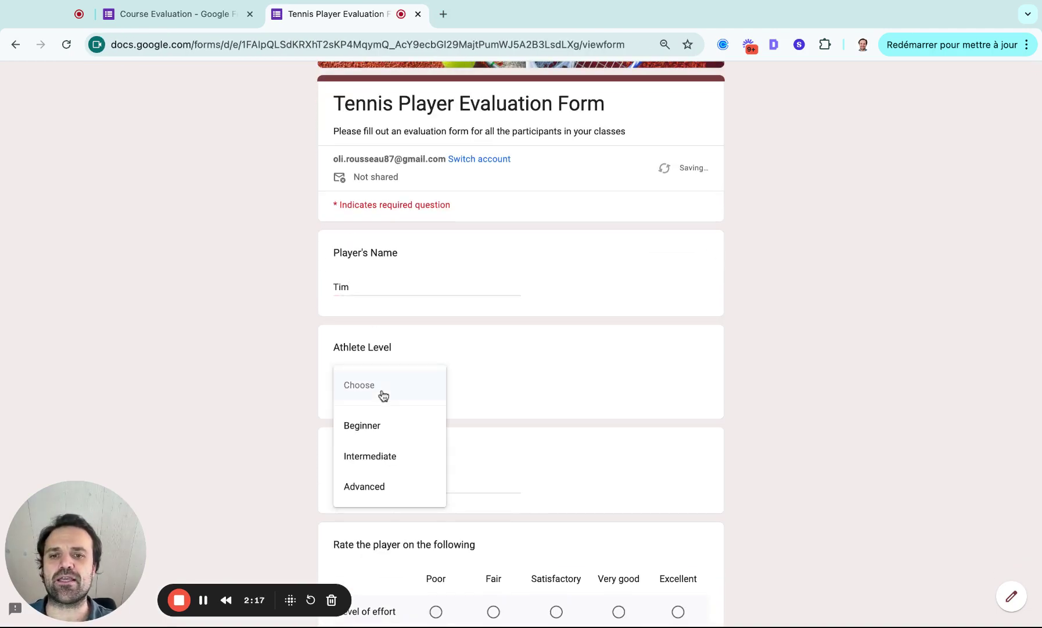
click(381, 456)
scroll(375, 366, down, 4)
click(361, 347)
text(Olivier)
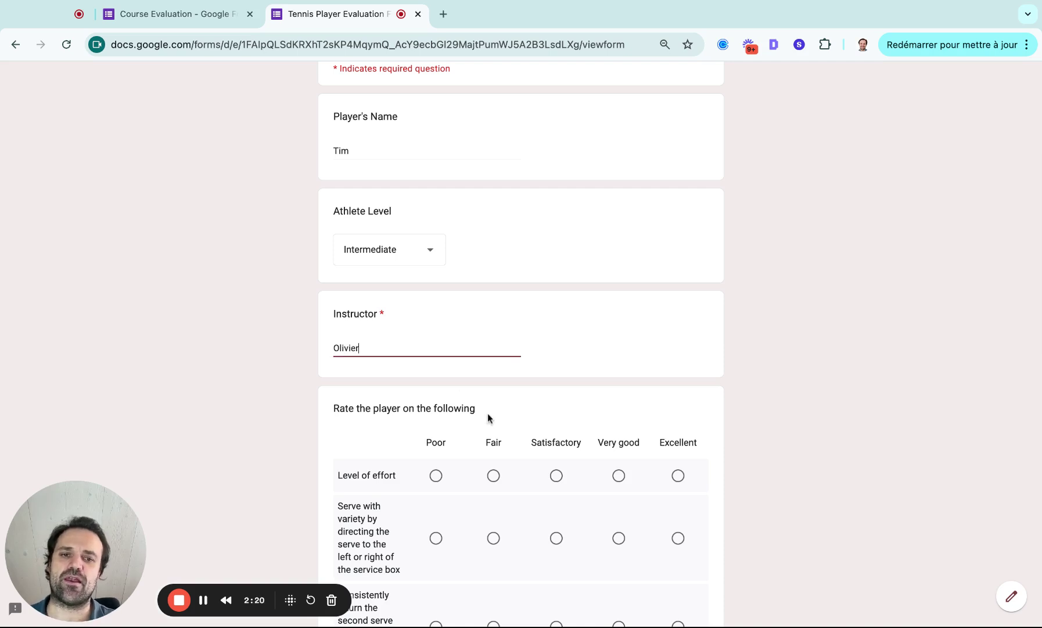
Rate effort Very good, serving variety and second-serve return Excellent, and tick two technical checkpoints.
scroll(489, 418, down, 4)
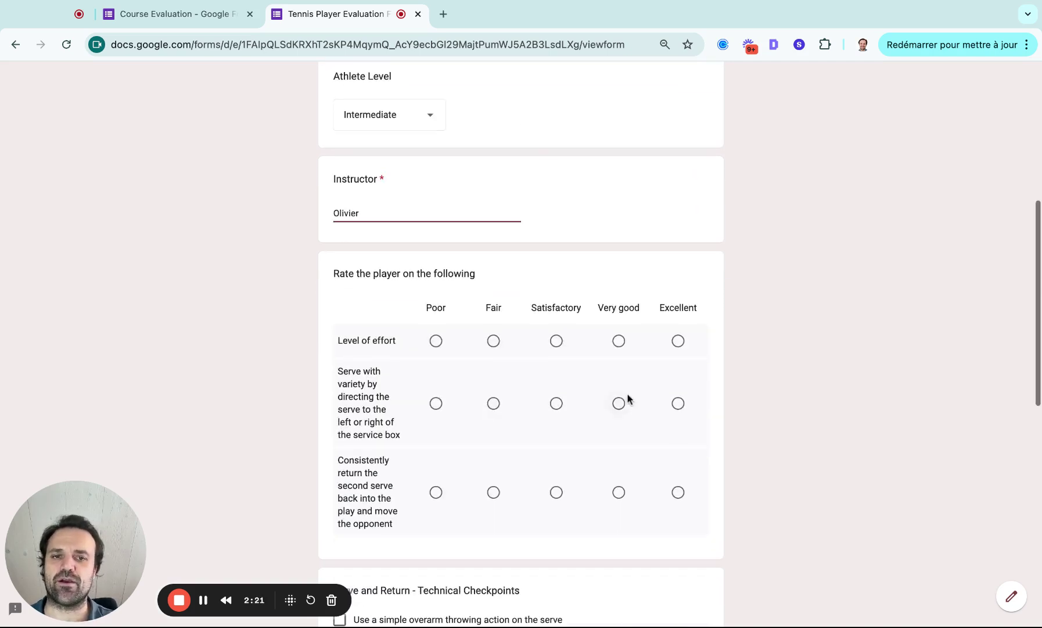
click(619, 341)
click(678, 403)
click(677, 491)
scroll(442, 428, down, 8)
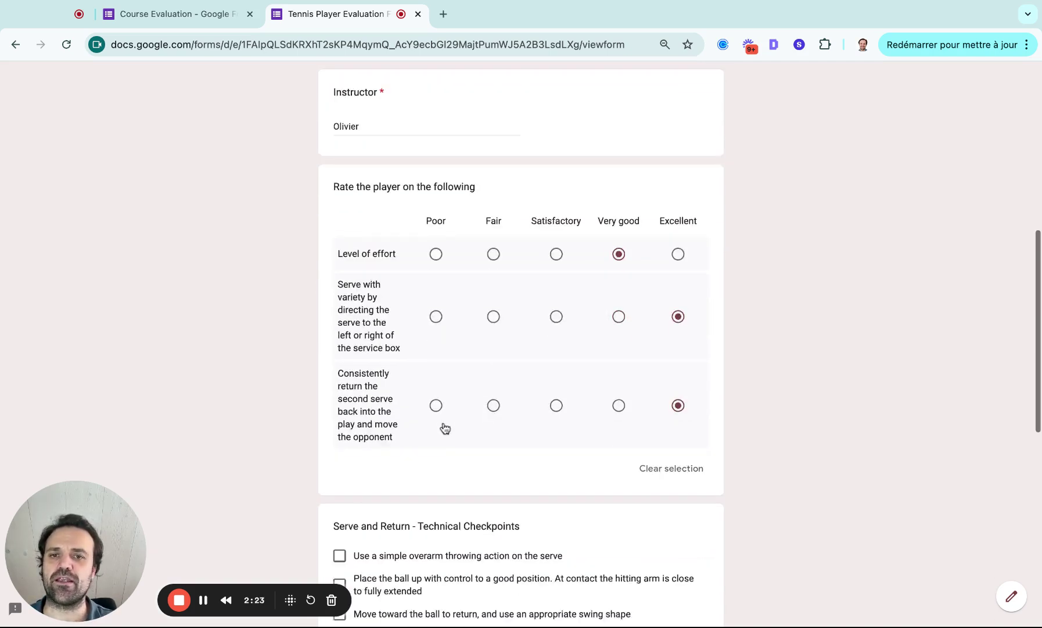
click(340, 382)
click(339, 411)
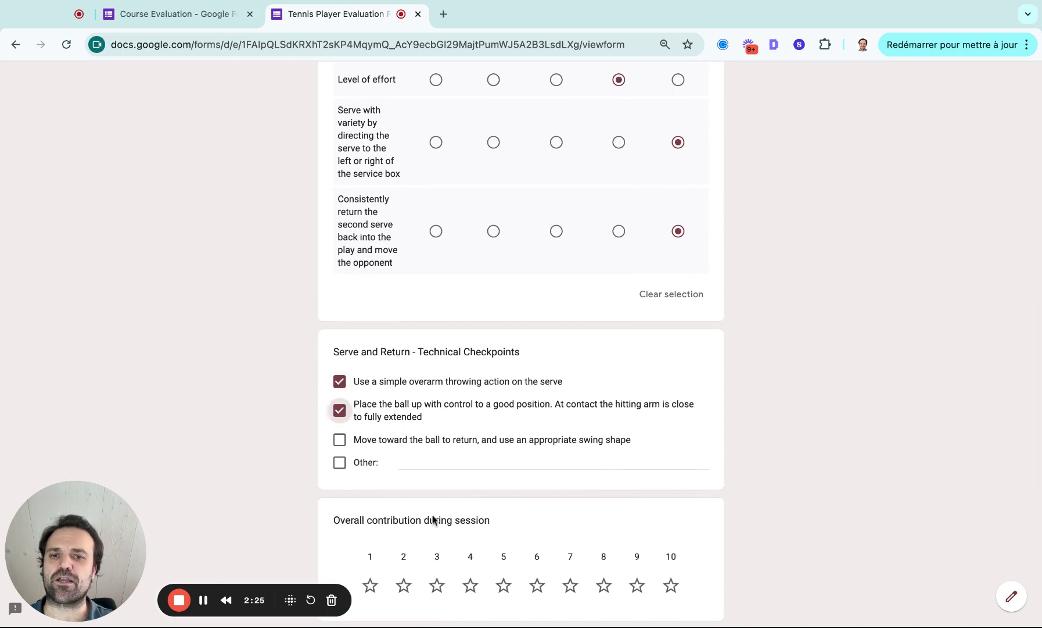
Give overall contribution 10 stars, tick three tactical objectives, and comment 'Great Job'.
scroll(435, 520, down, 7)
click(671, 342)
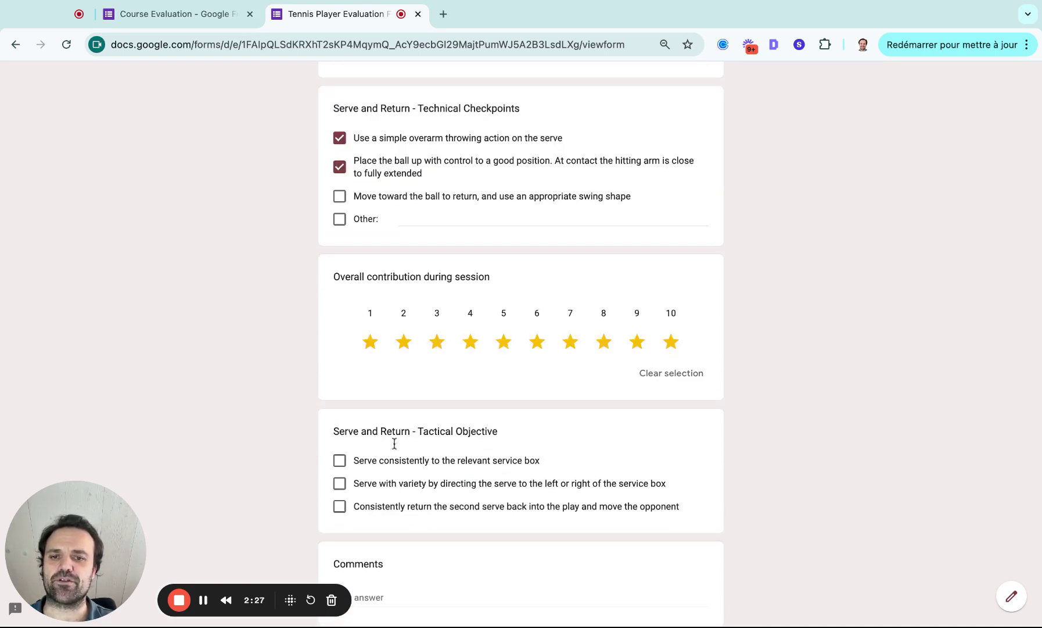
click(383, 462)
click(382, 483)
click(382, 505)
scroll(382, 503, down, 5)
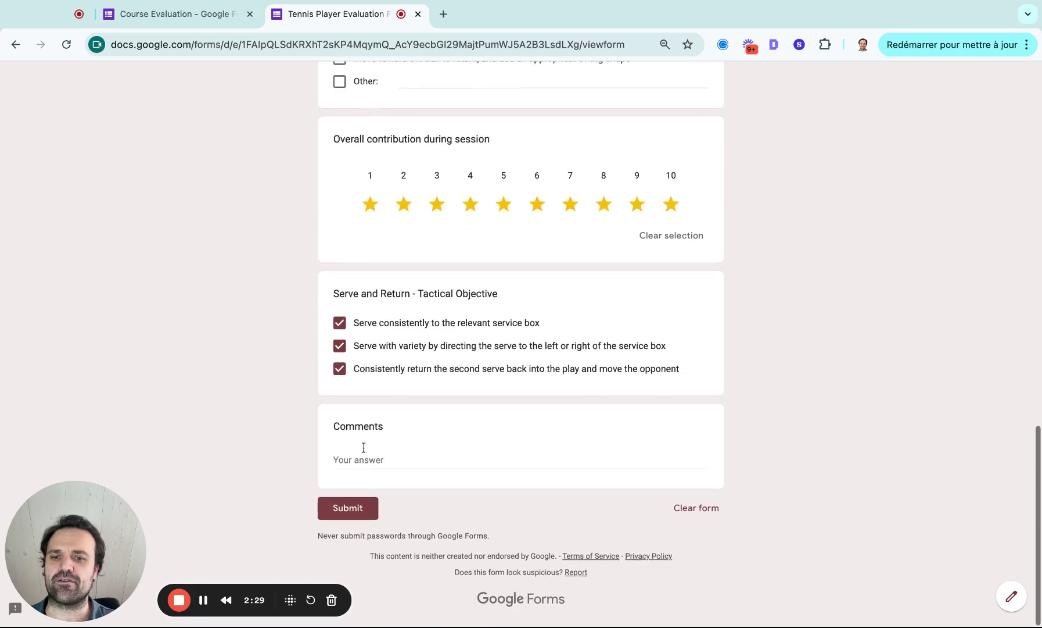
click(360, 462)
text(Great )
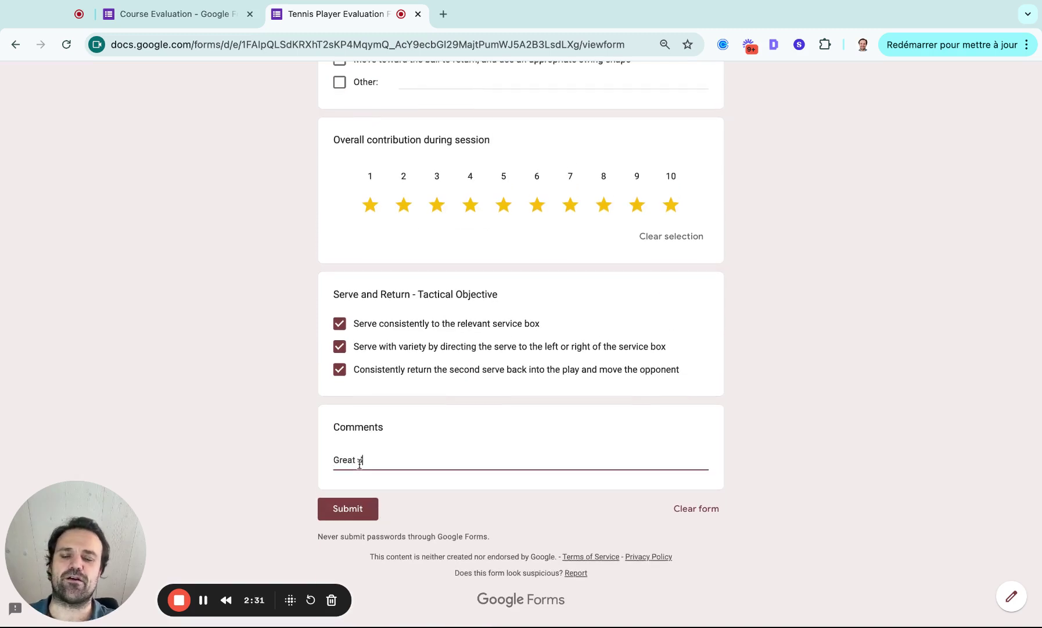
text(Job)
Submit the filled-in test evaluation.
click(358, 508)
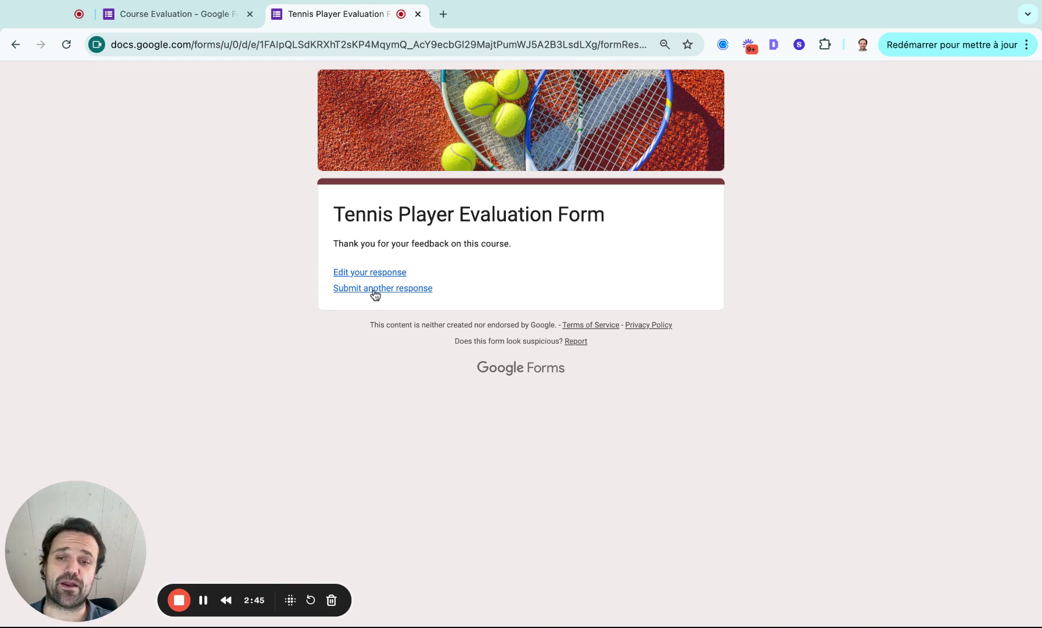
In the editor, save the published options, check the 1-response summary, and choose Link to Sheets.
click(220, 10)
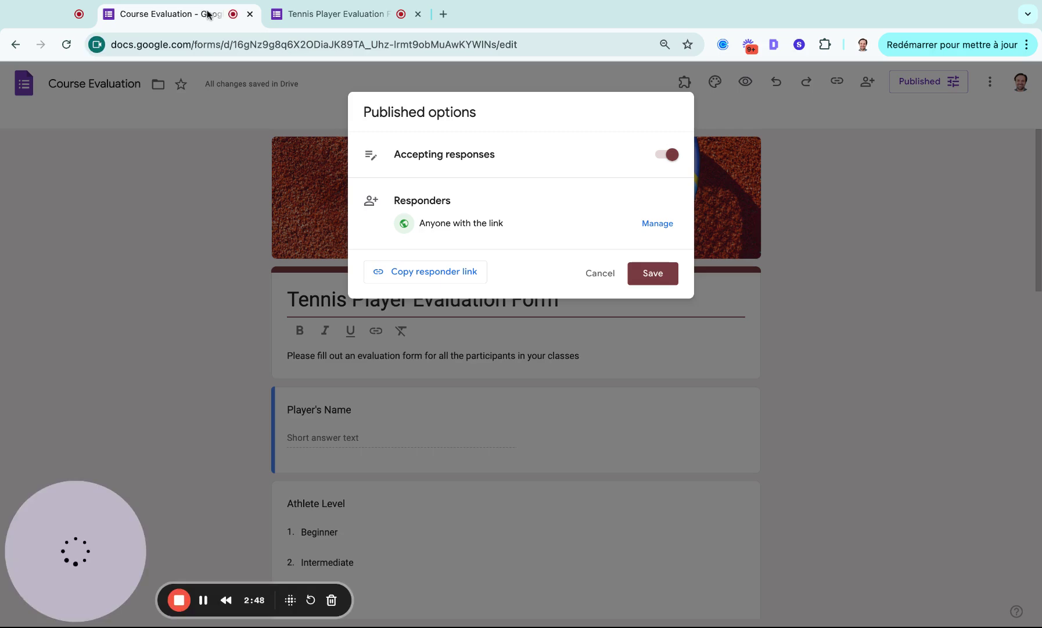
click(659, 272)
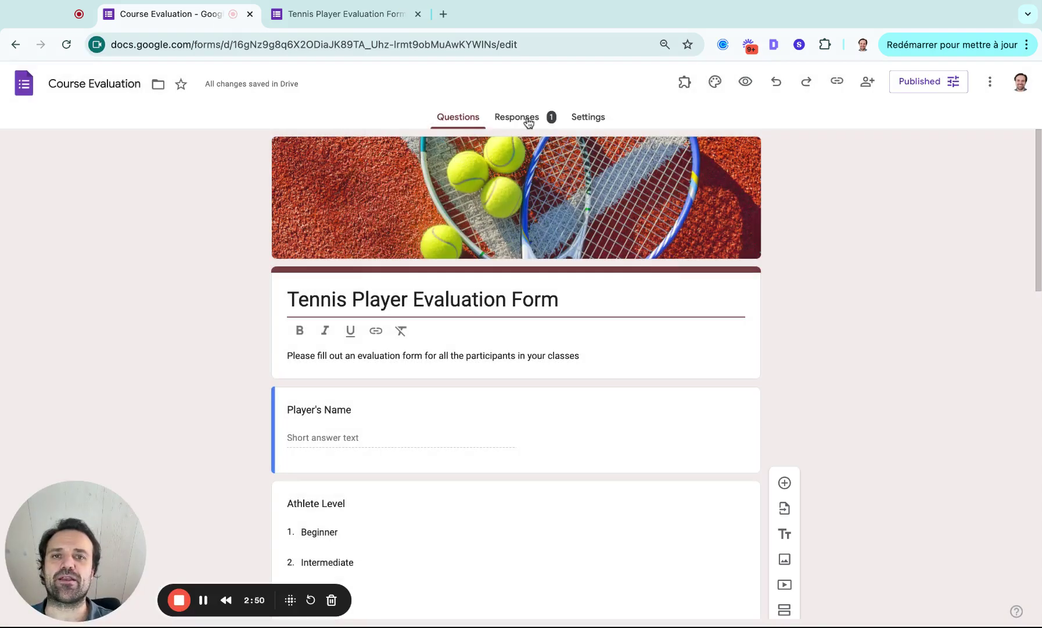
click(529, 119)
scroll(499, 272, down, 3)
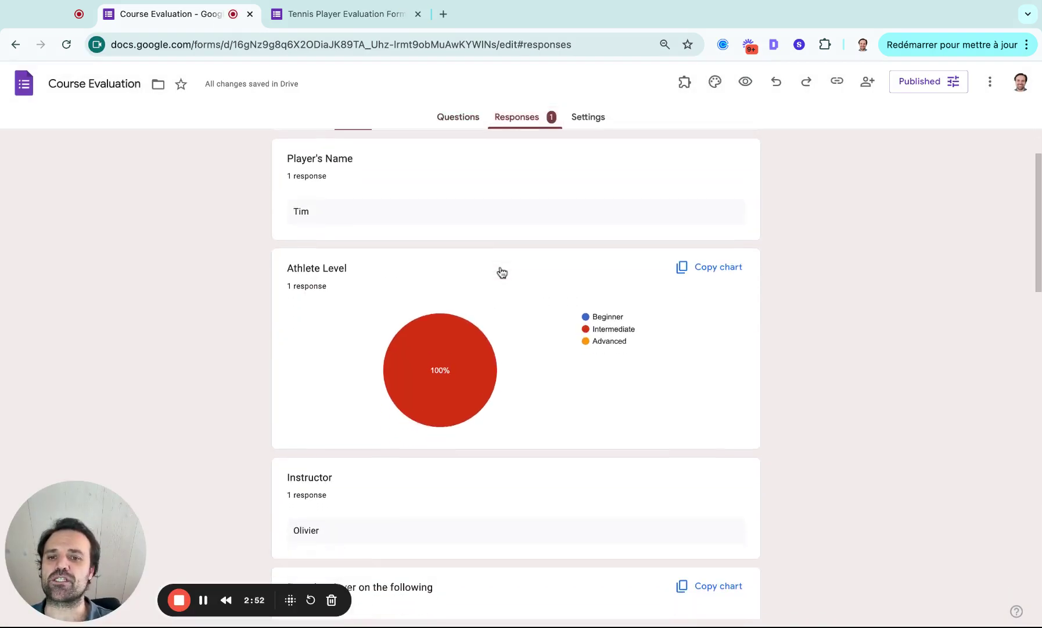
scroll(502, 272, up, 3)
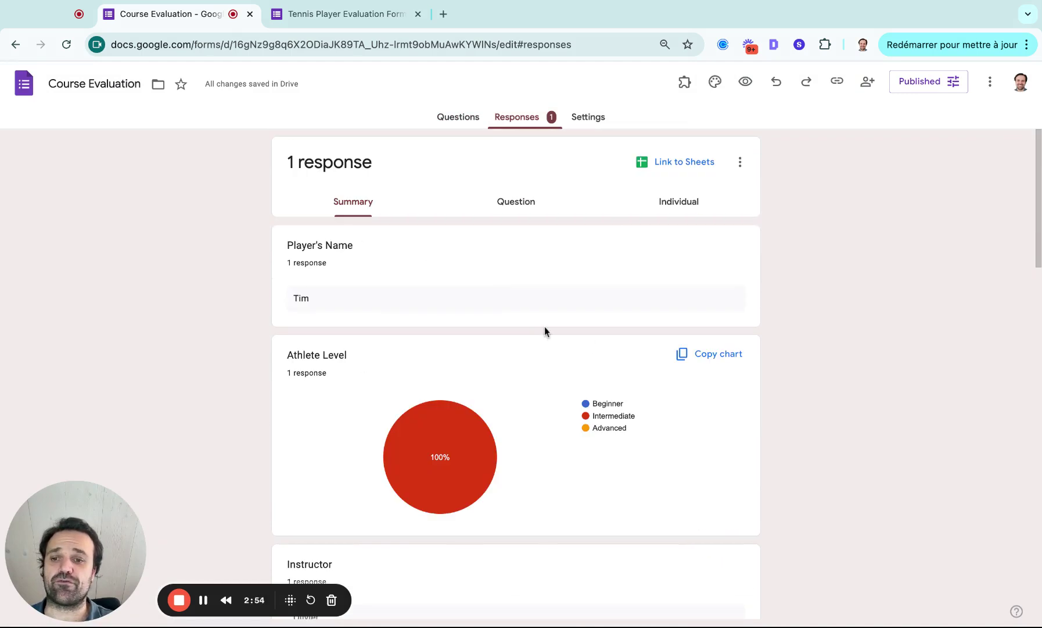
click(677, 163)
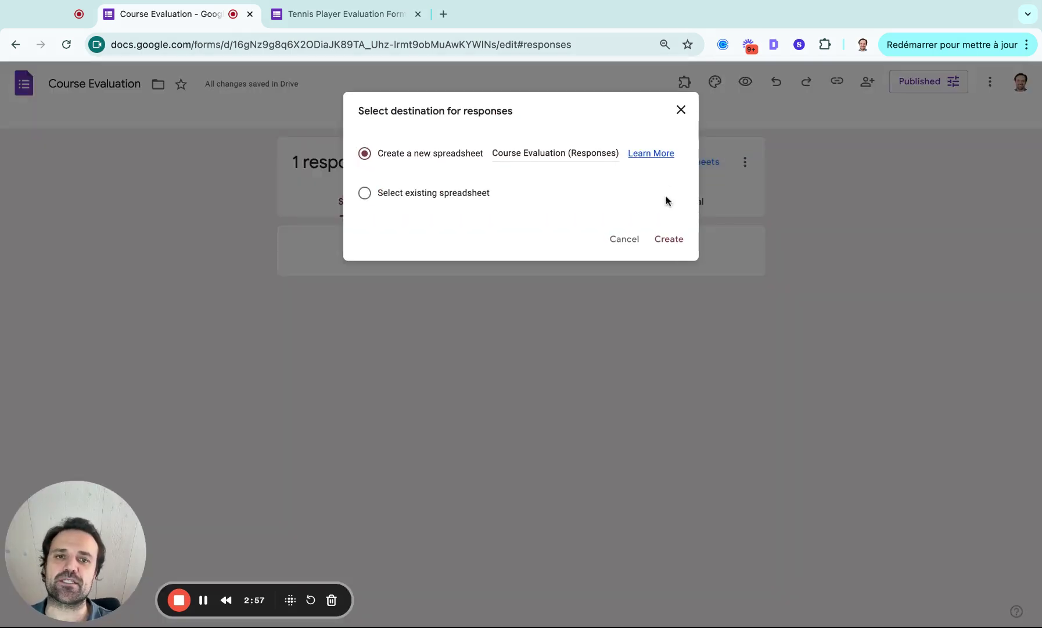
Create the new Course Evaluation (Responses) spreadsheet and scroll across its columns.
click(668, 240)
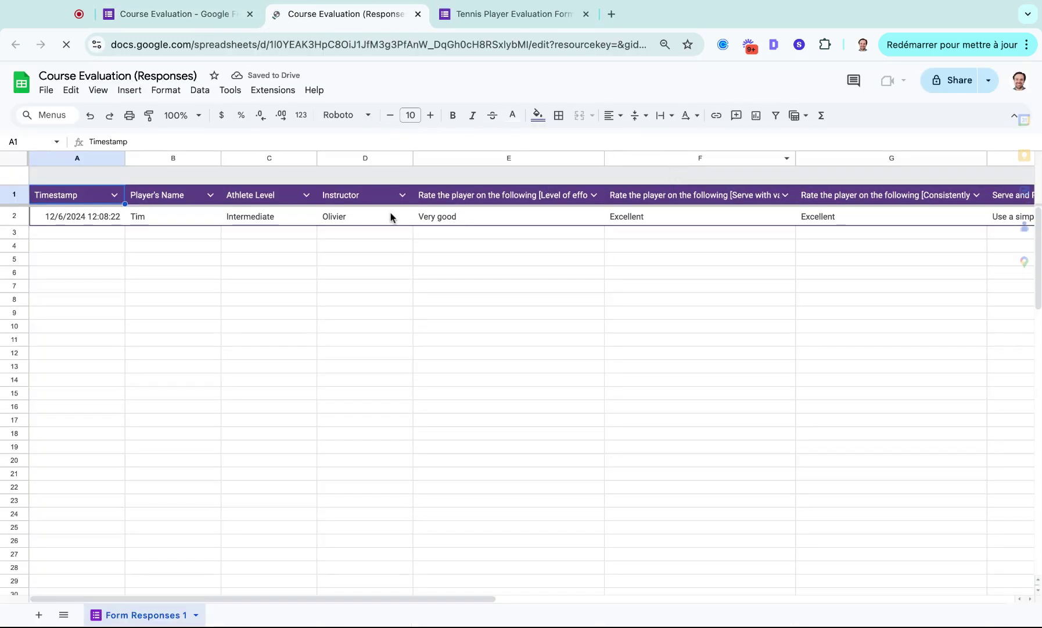
scroll(391, 216, right, 5)
scroll(389, 216, right, 6)
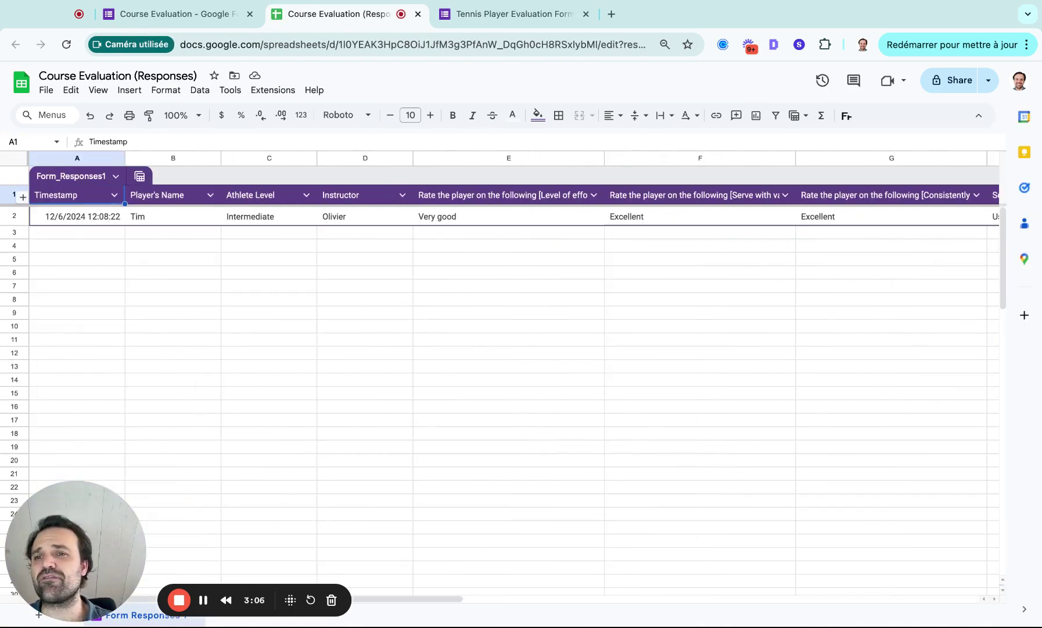
Inspect the Athlete Level column's filter options without changing them, then select cell D2.
click(306, 195)
mouse_move(361, 236)
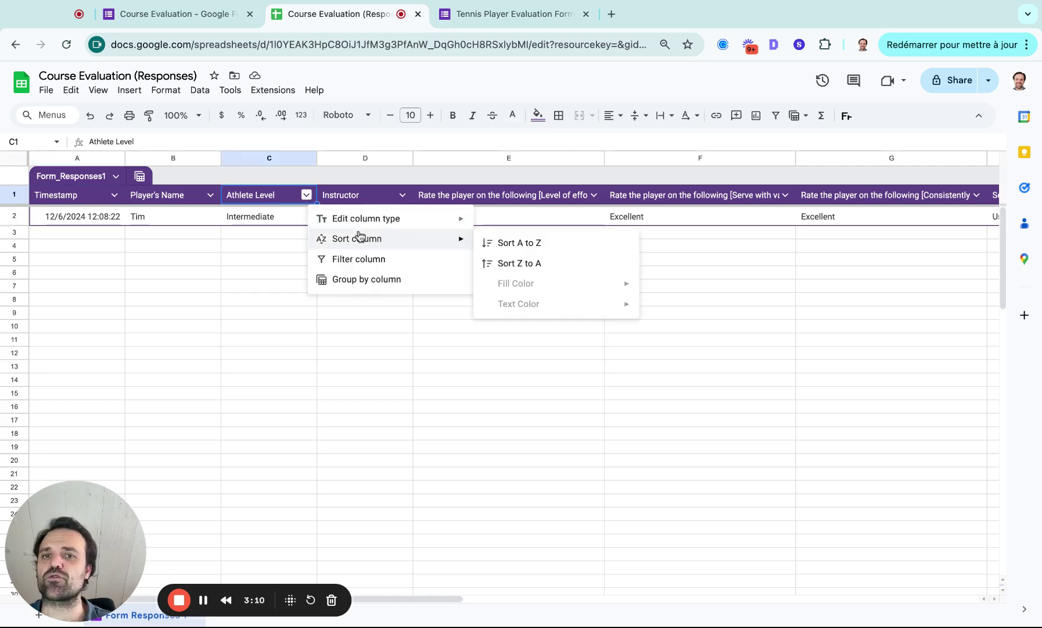
click(357, 258)
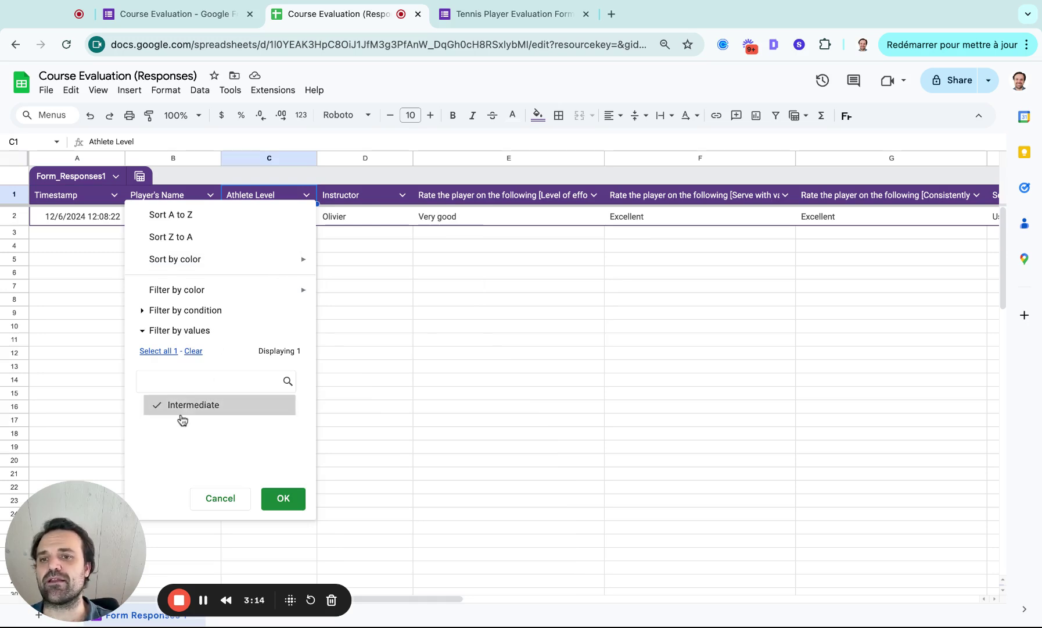
click(375, 202)
click(370, 219)
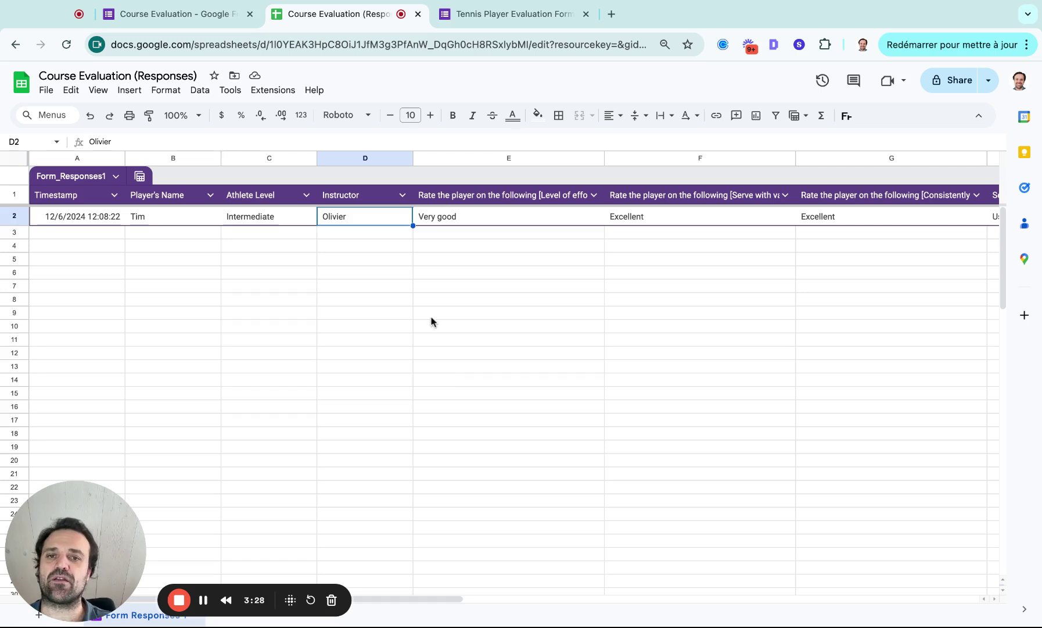
Switch to the Course Evaluation form tab, glance at Settings, and reopen the Responses summary.
click(220, 29)
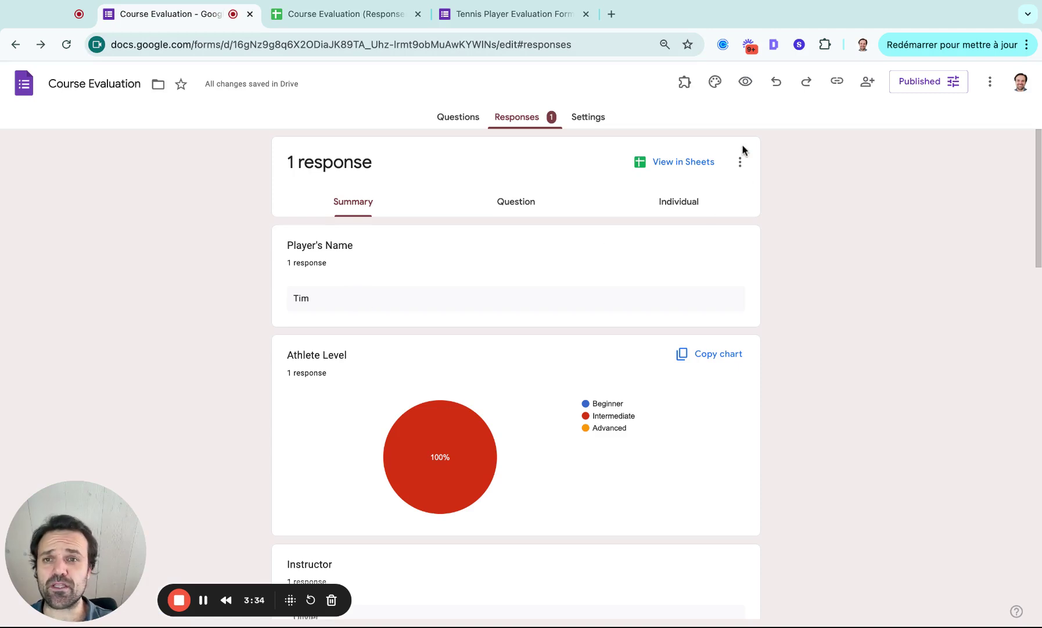
scroll(739, 145, down, 1)
scroll(739, 145, up, 1)
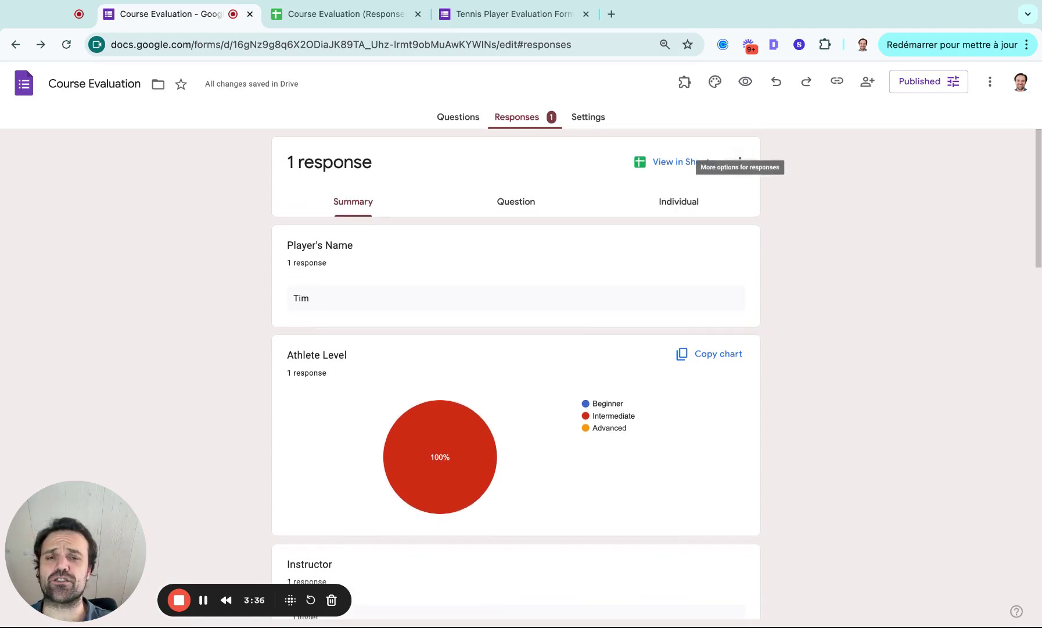
click(605, 115)
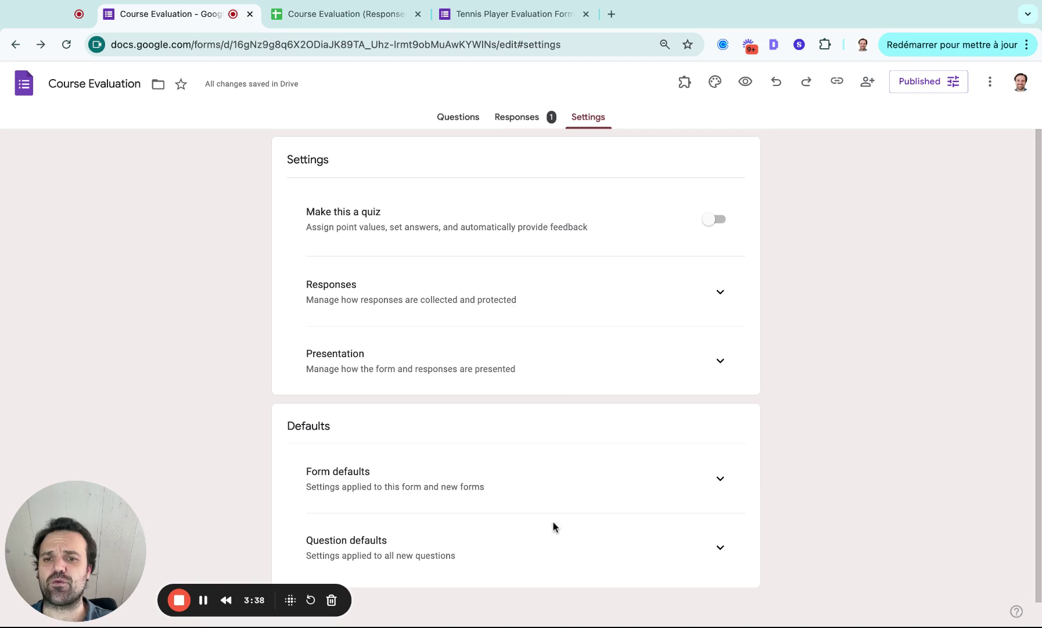
scroll(553, 526, down, 1)
scroll(553, 525, up, 1)
click(518, 124)
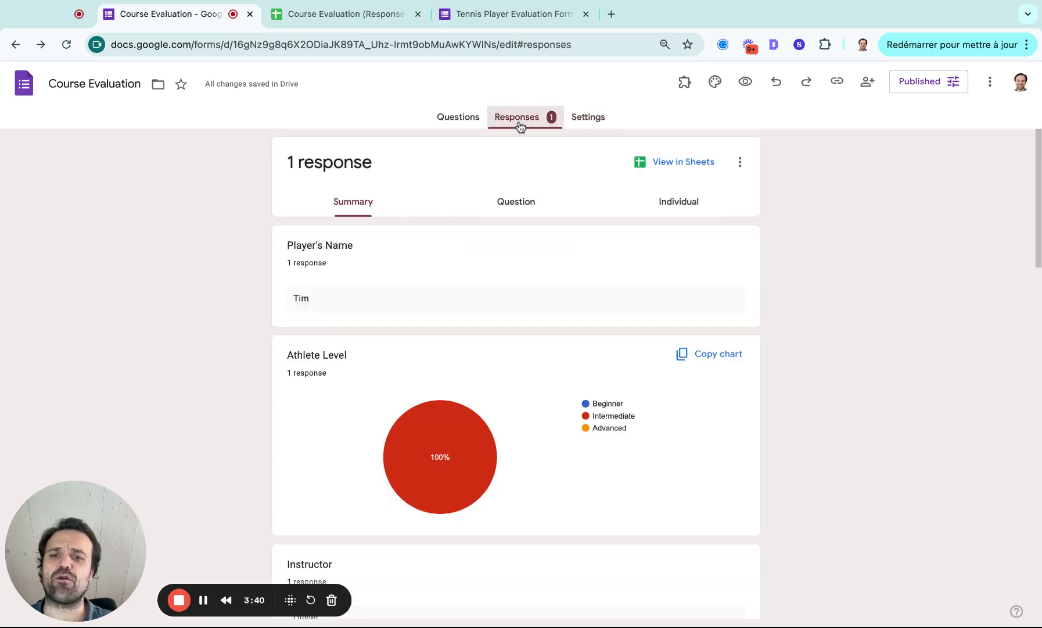